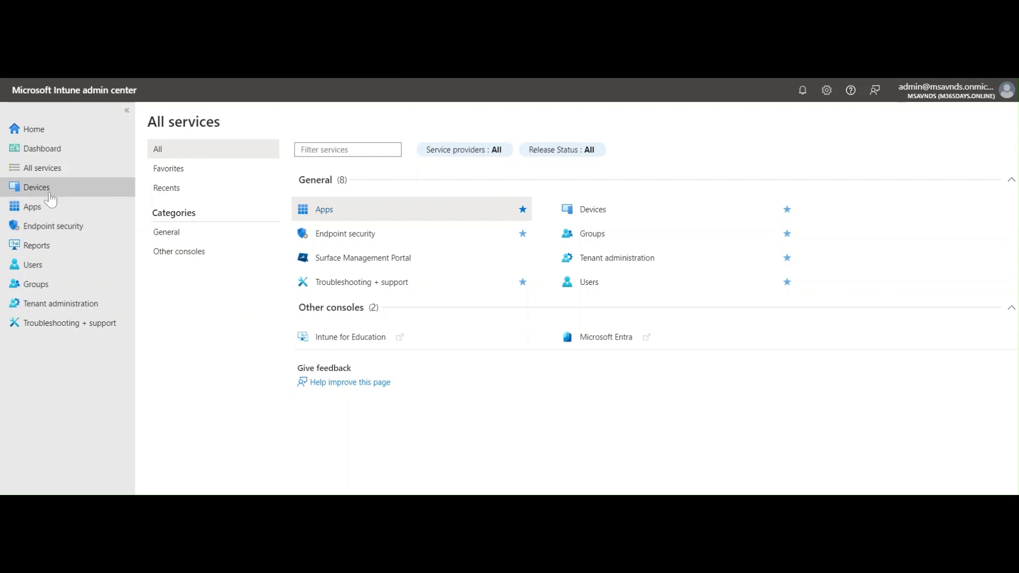
# Step: Start a new policy in the device configuration policies
pyautogui.click(50, 196)
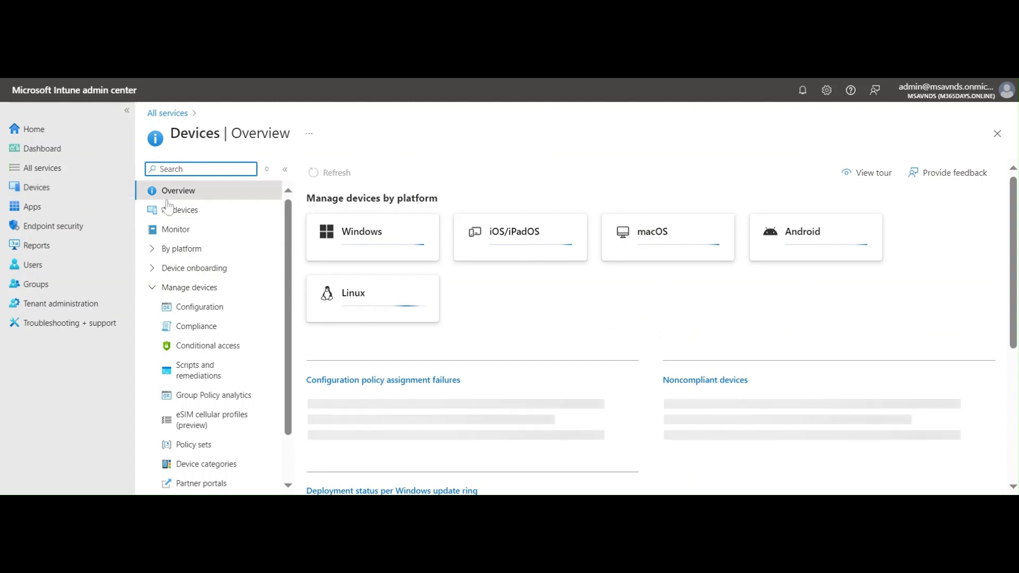
pyautogui.click(201, 307)
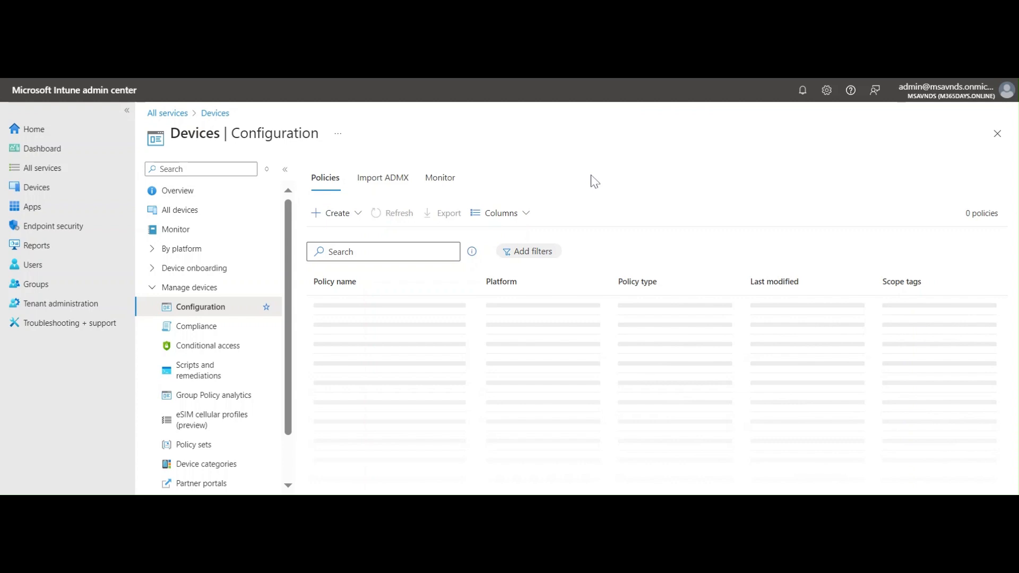
pyautogui.click(343, 247)
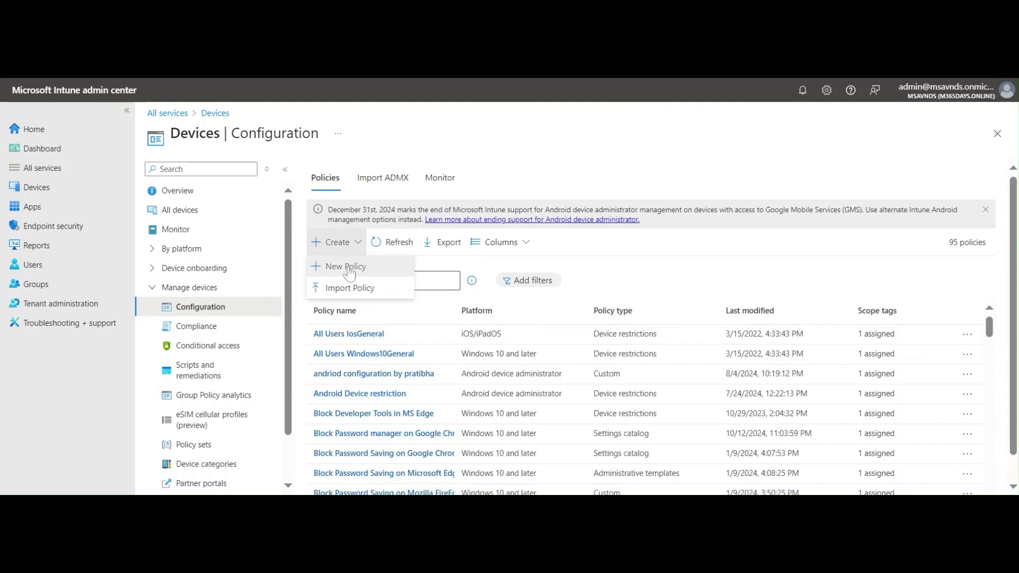
pyautogui.click(348, 267)
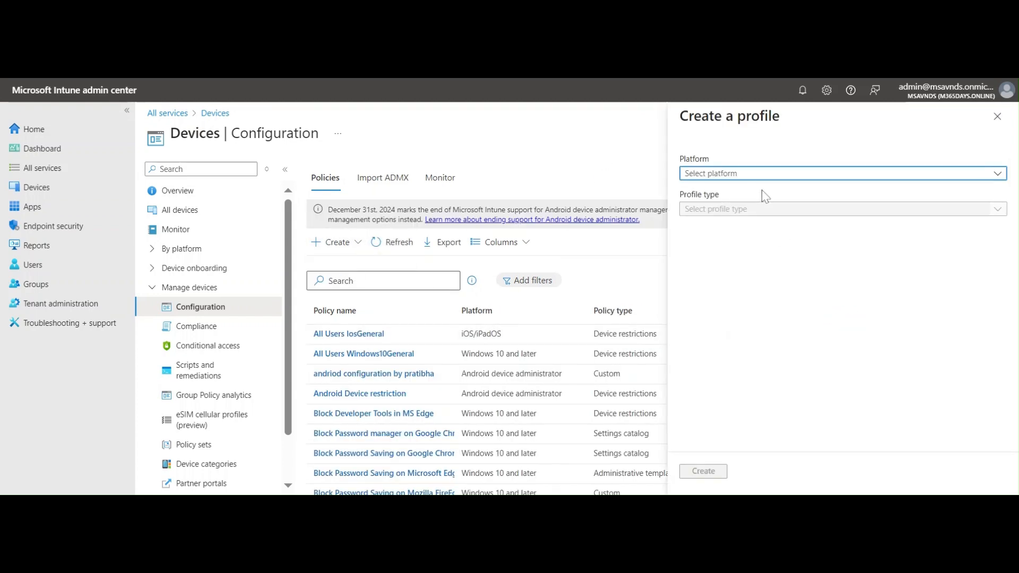
# Step: Create a profile for Windows 10 and later from the Administrative templates template
pyautogui.click(757, 177)
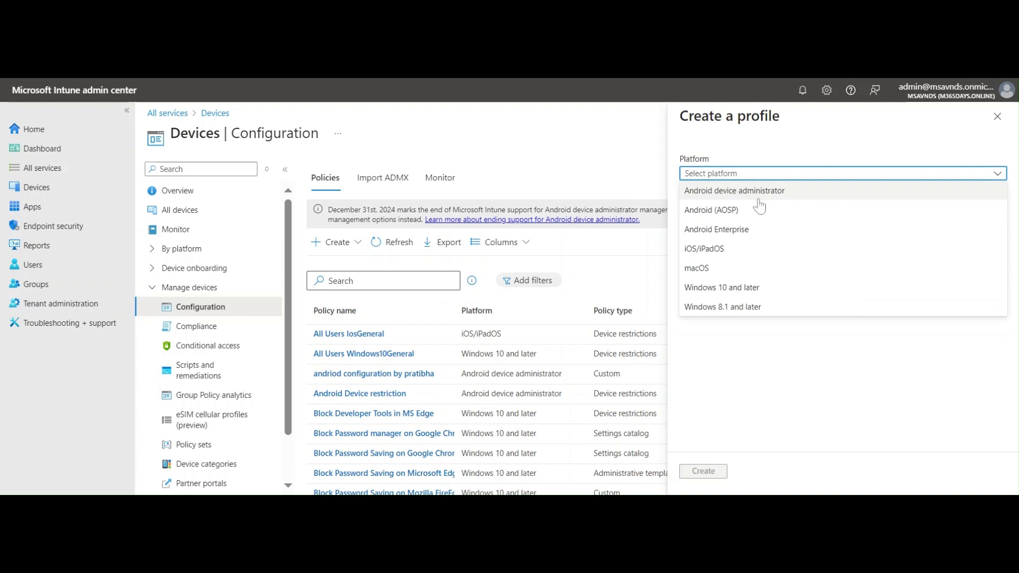
pyautogui.click(763, 288)
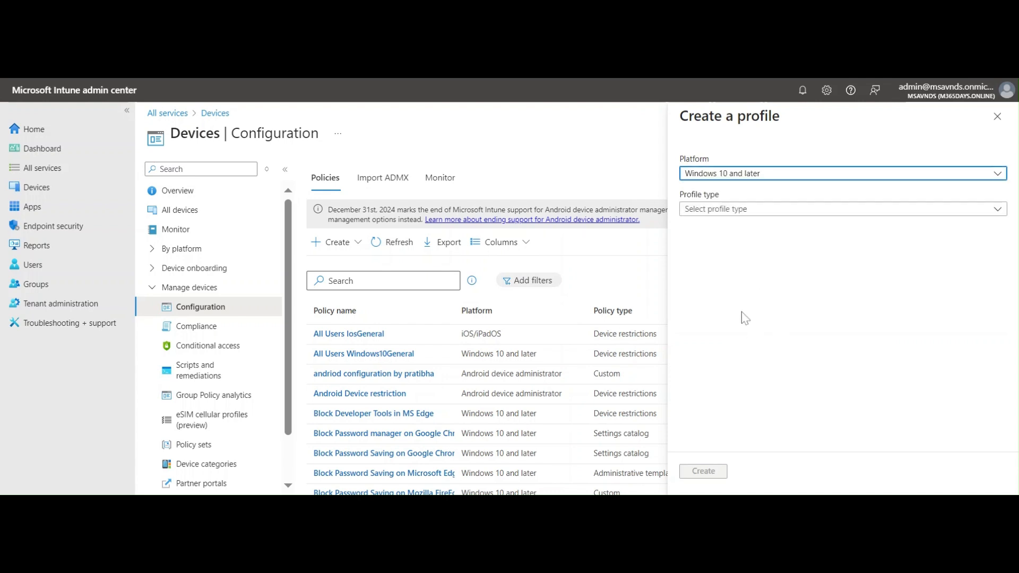
pyautogui.click(763, 212)
pyautogui.click(772, 244)
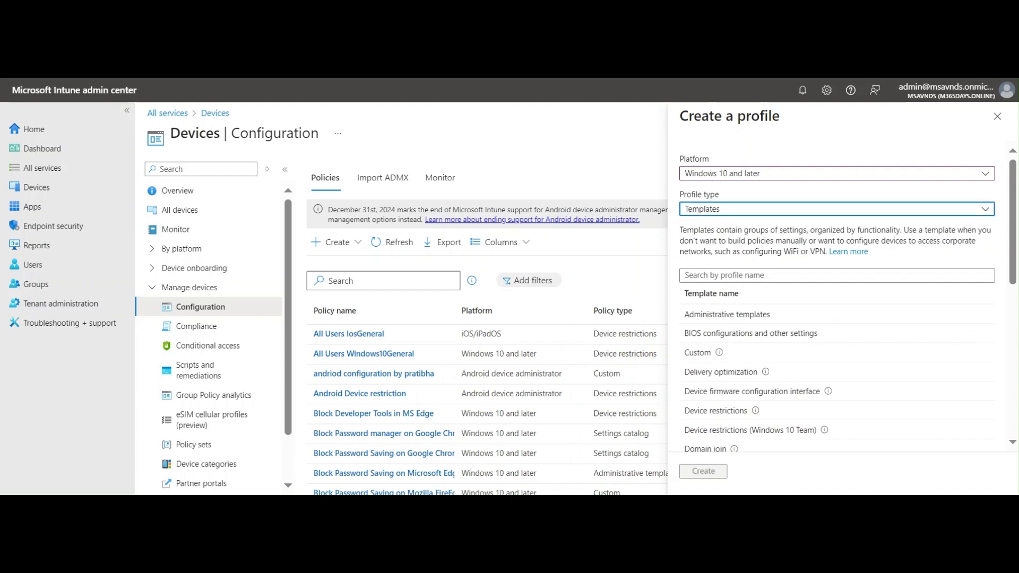
pyautogui.click(727, 314)
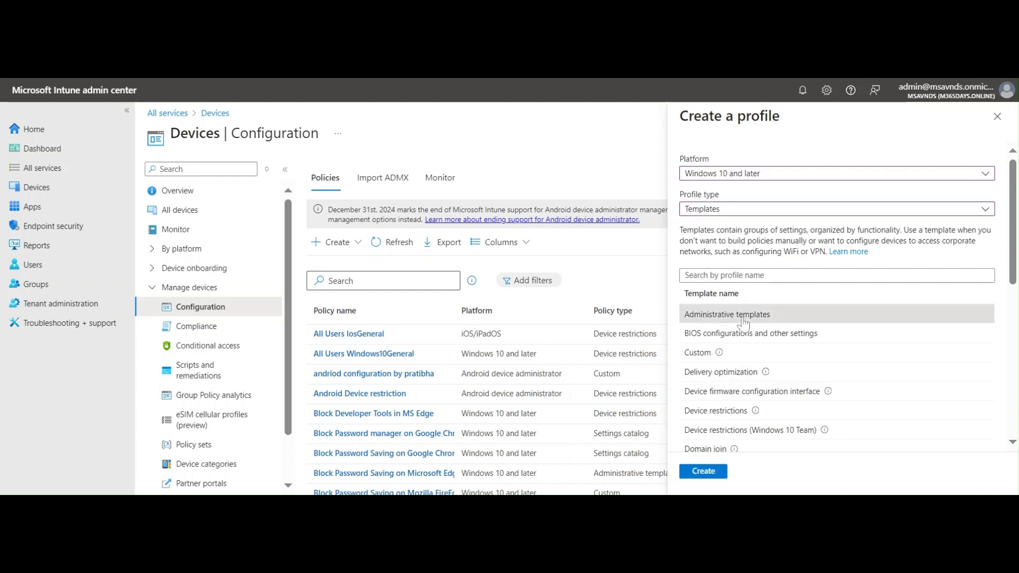
pyautogui.click(703, 472)
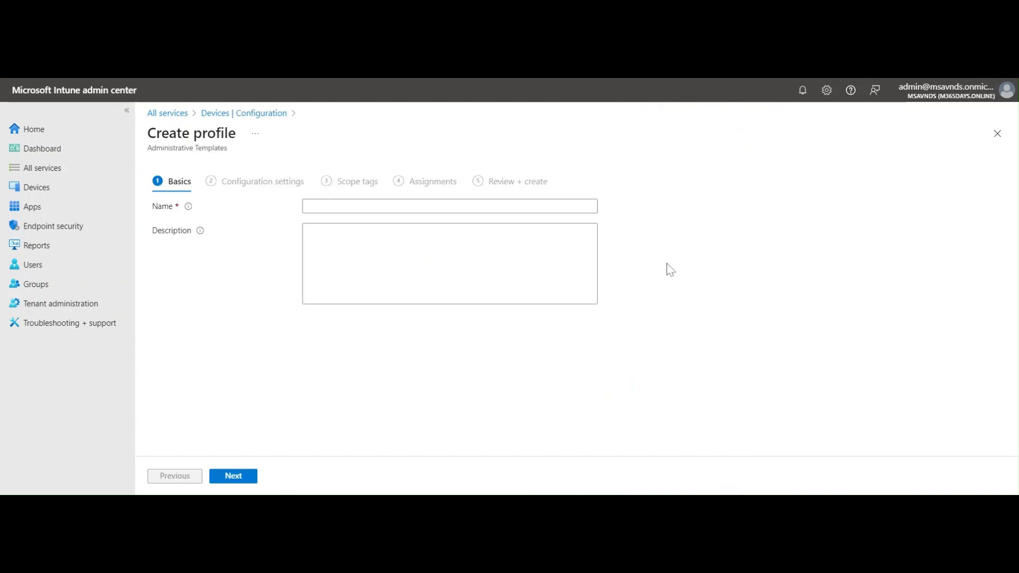
# Step: Enter "Block Password Saving on Microsoft Edge via Intune Policy" as the profile's name and description, and proceed to the configuration settings
pyautogui.hotkey('ctrl', 'v')
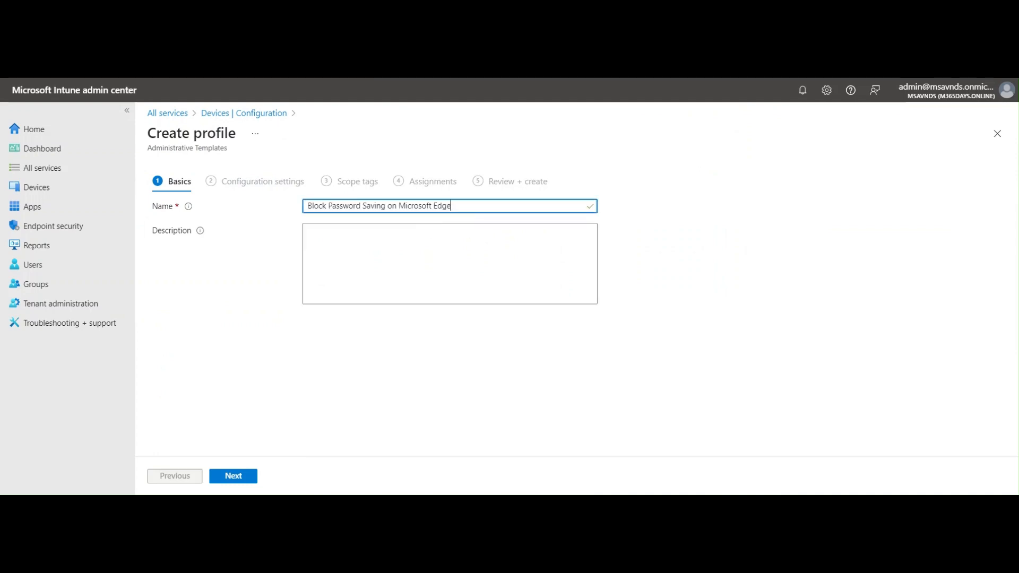
pyautogui.write('via Intune Policy')
pyautogui.hotkey('ctrl', 'a')
pyautogui.hotkey('ctrl', 'c')
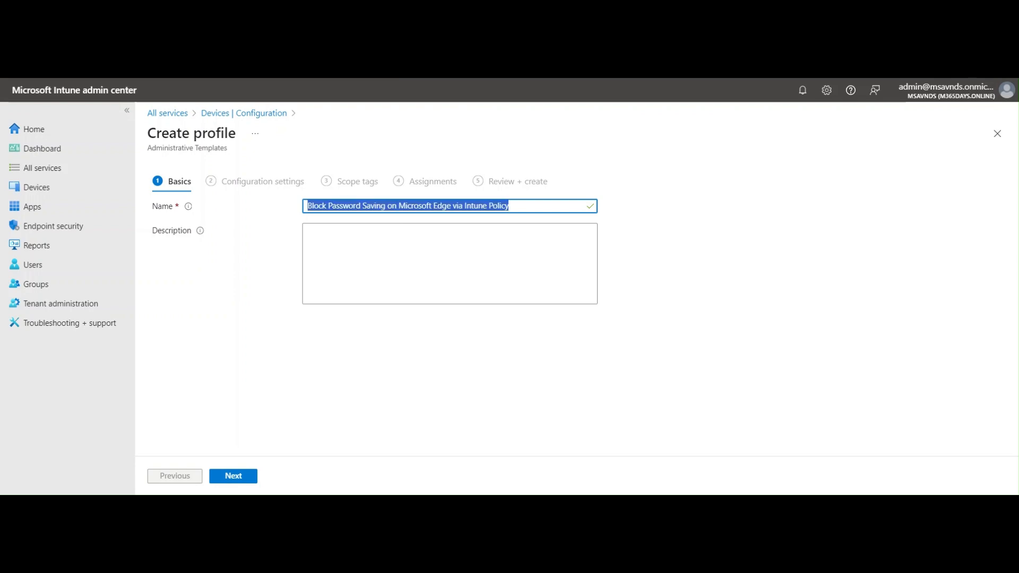
pyautogui.press('Tab')
pyautogui.hotkey('ctrl', 'v')
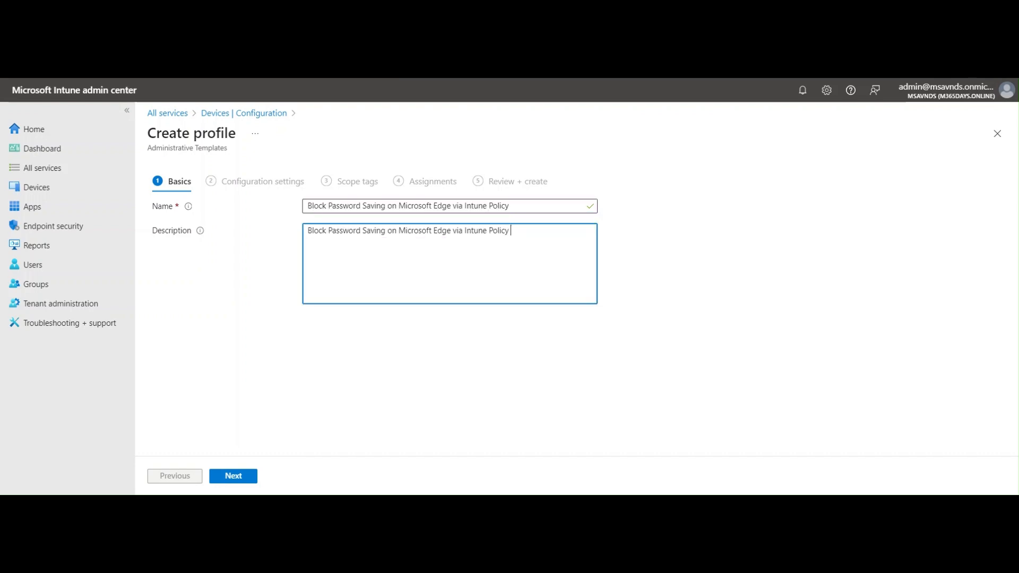
pyautogui.click(440, 357)
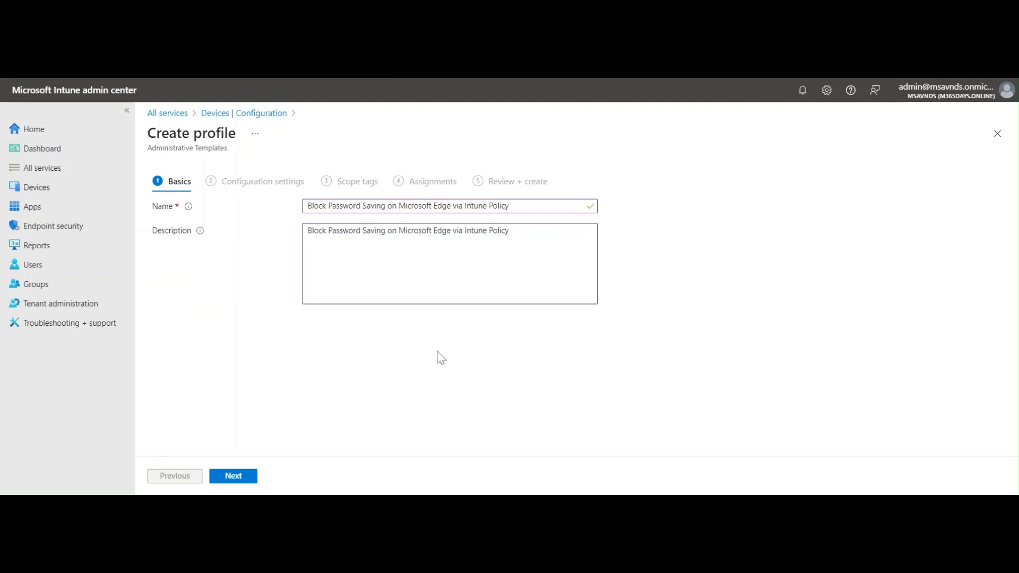
pyautogui.click(248, 479)
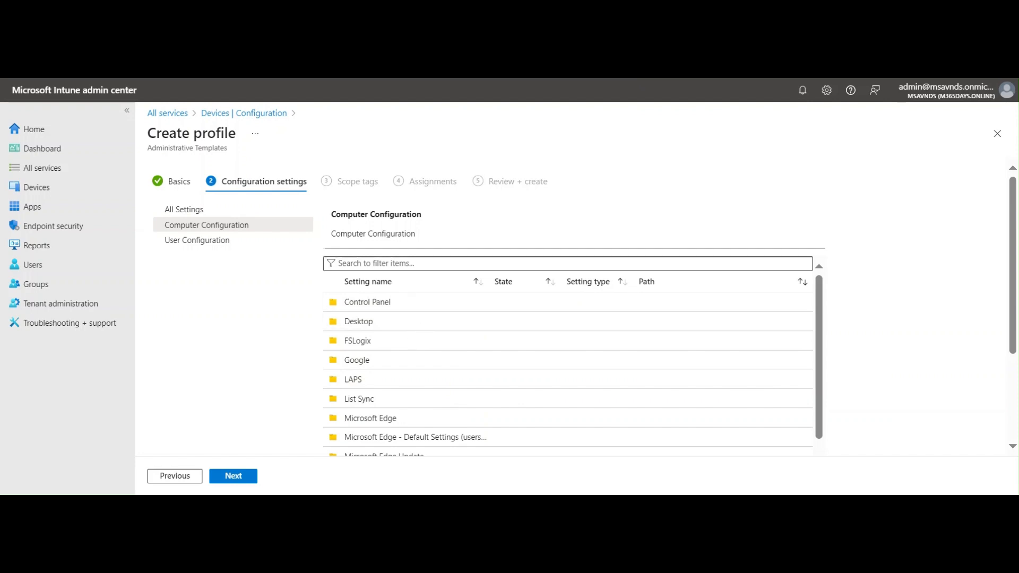
# Step: Find "Disable synchronization of data using Microsoft sync services" under Computer Configuration and set the \Microsoft Edge entry to Enabled
pyautogui.click(467, 263)
pyautogui.write('Disable synchronization of data using Microsoft sync services')
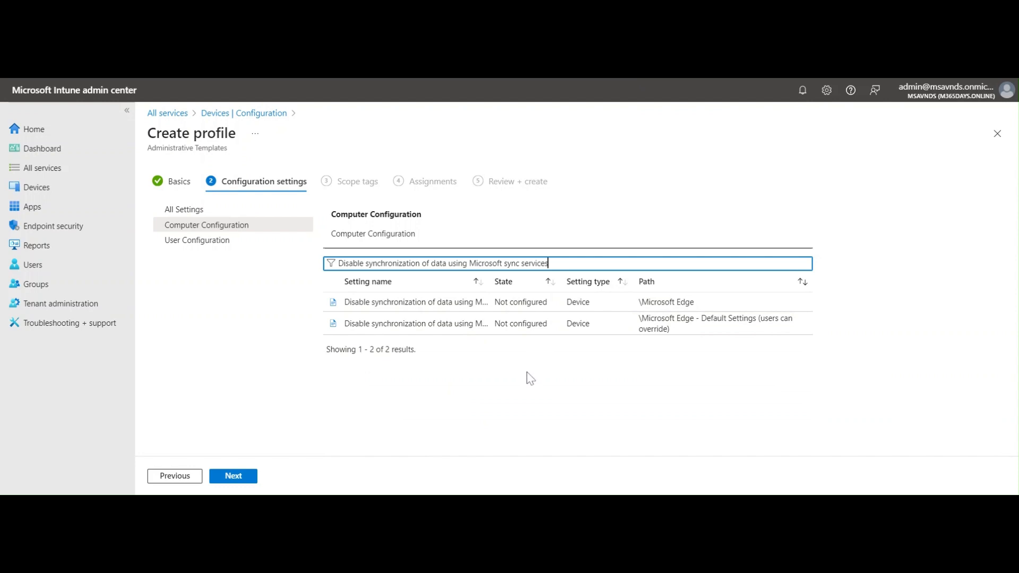
pyautogui.moveTo(494, 284); pyautogui.dragTo(553, 286)
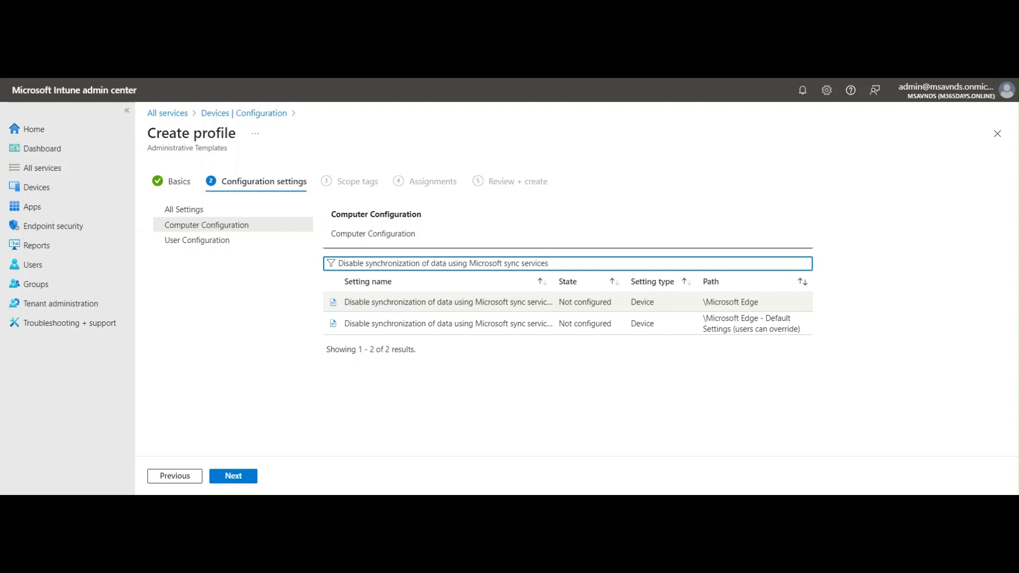
pyautogui.click(399, 303)
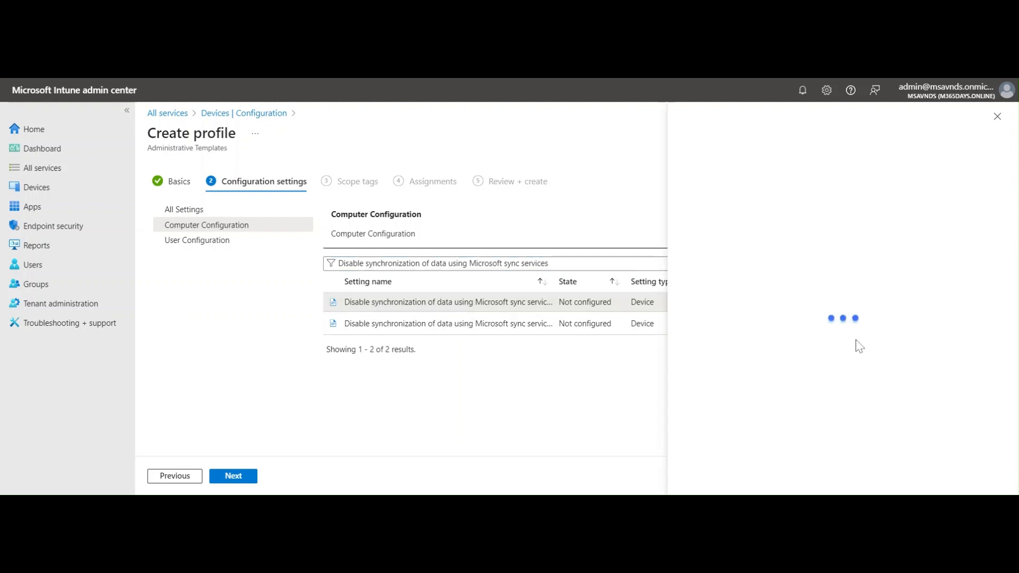
pyautogui.click(714, 314)
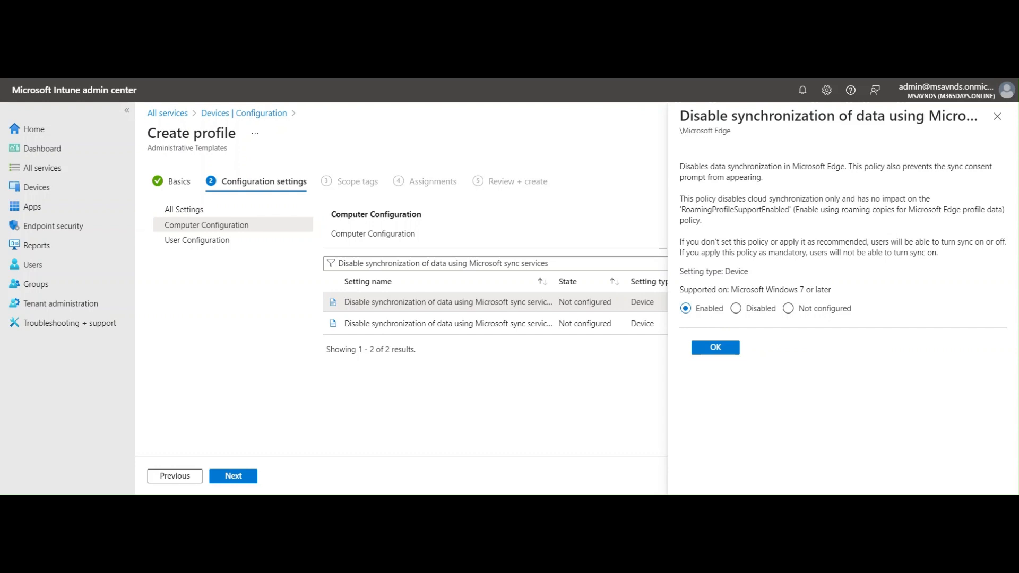
pyautogui.click(716, 348)
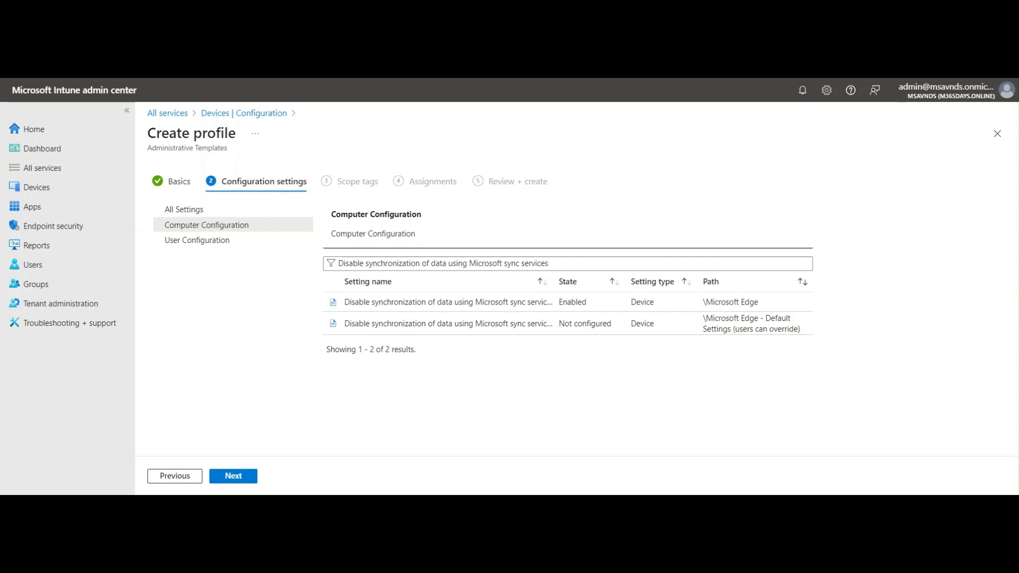
# Step: Find "Enable saving passwords to the password manager", set the \Microsoft Edge\Password manager and protection entry to Disabled, and proceed to the scope tags
pyautogui.click(337, 263)
pyautogui.hotkey('ctrl', 'a')
pyautogui.press('BackSpace')
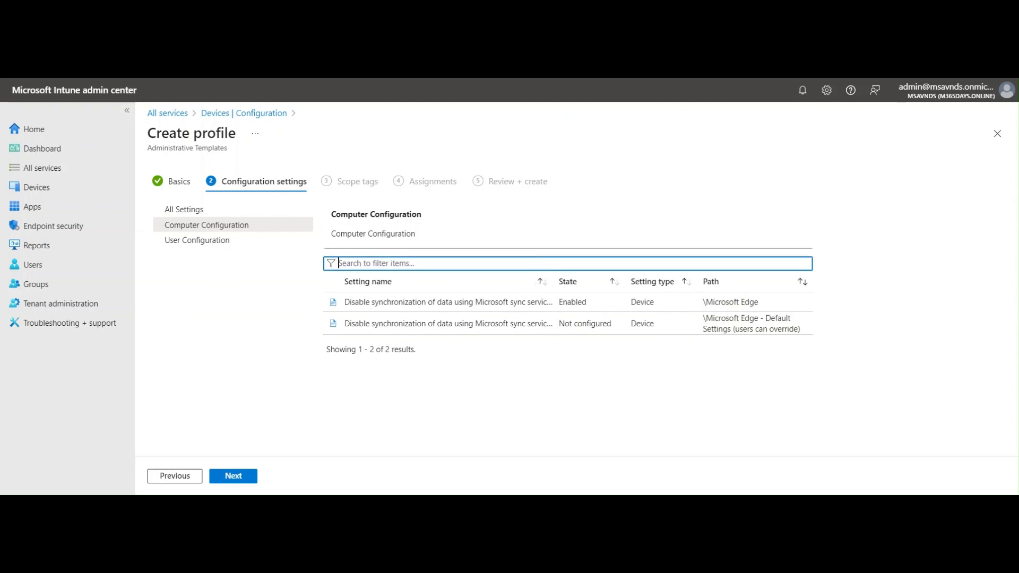
pyautogui.hotkey('ctrl', 'v')
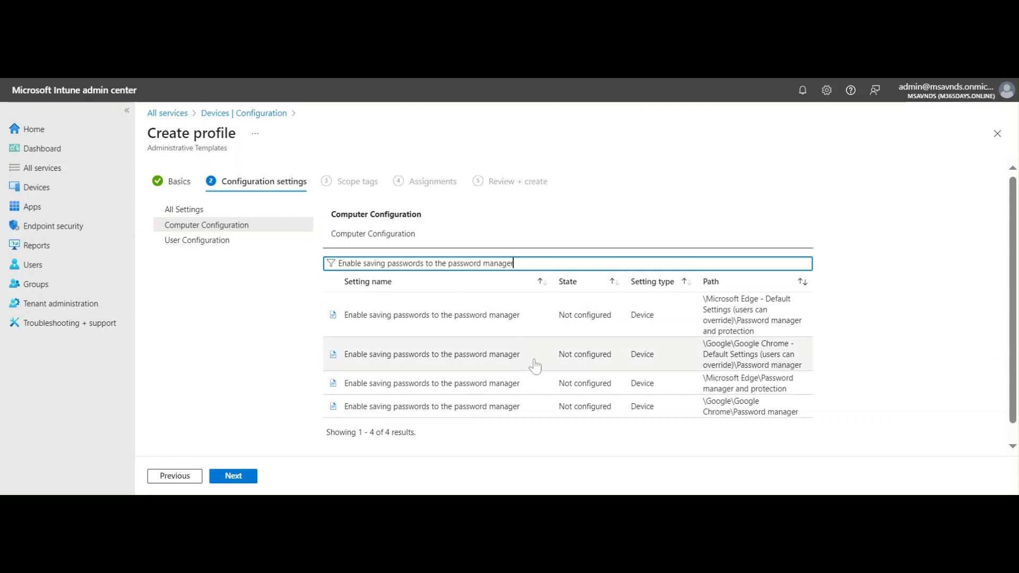
pyautogui.scroll(-1, 532, 355)
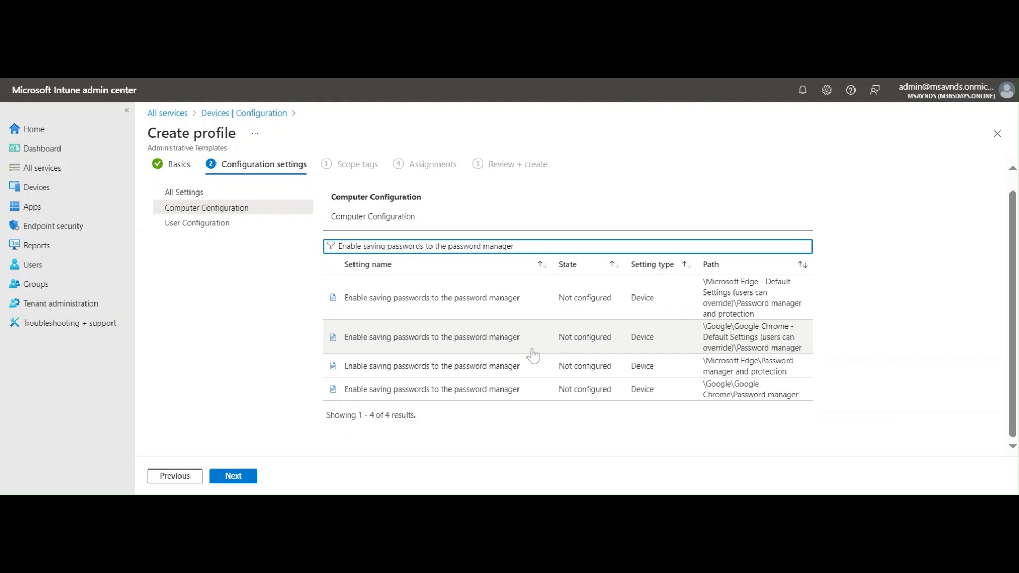
pyautogui.click(916, 352)
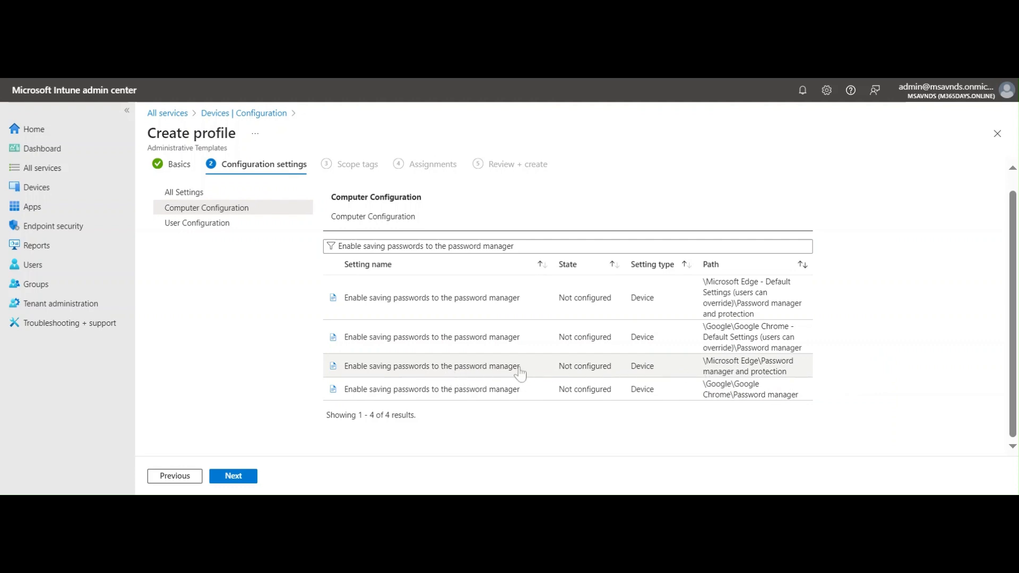
pyautogui.click(540, 370)
pyautogui.click(694, 304)
pyautogui.click(736, 299)
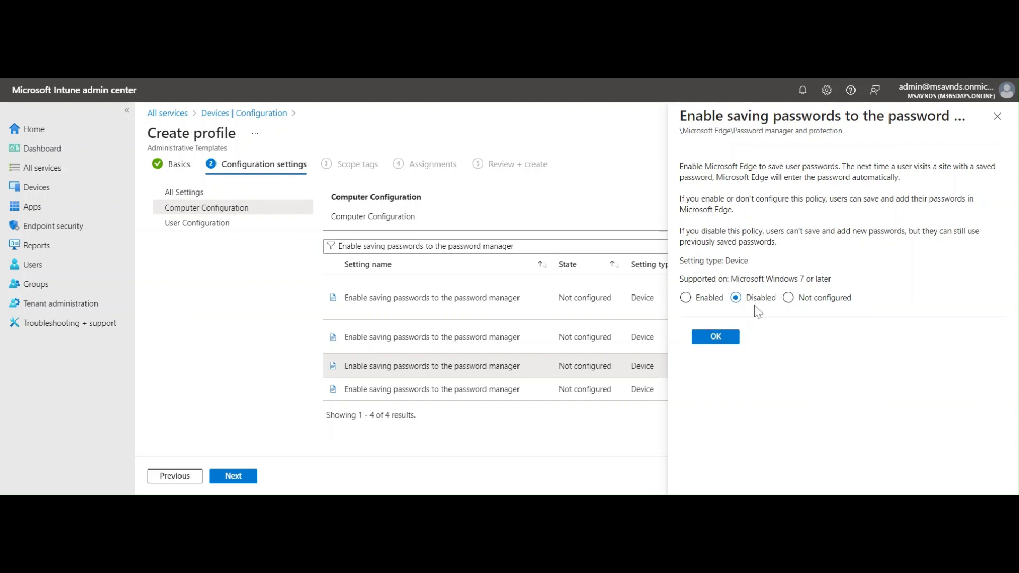
pyautogui.click(727, 340)
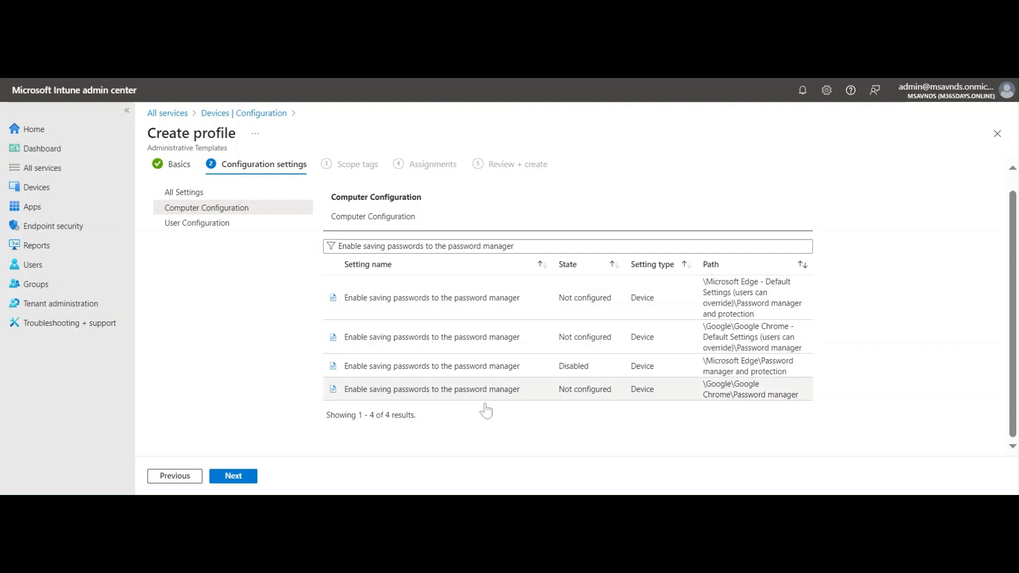
pyautogui.click(248, 480)
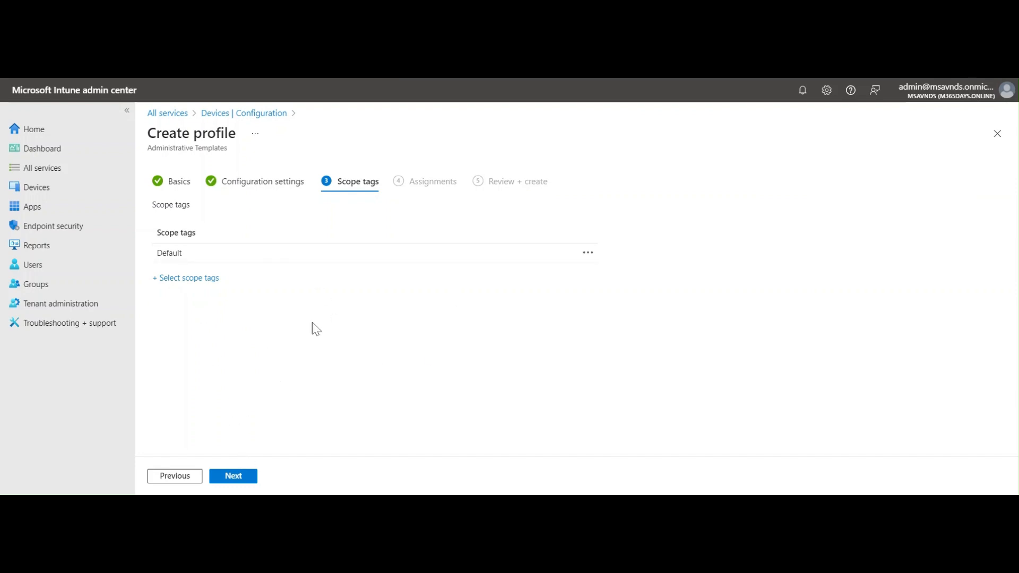
# Step: Keep the Default scope tag, assign the profile to all devices, and proceed to the review
pyautogui.click(234, 476)
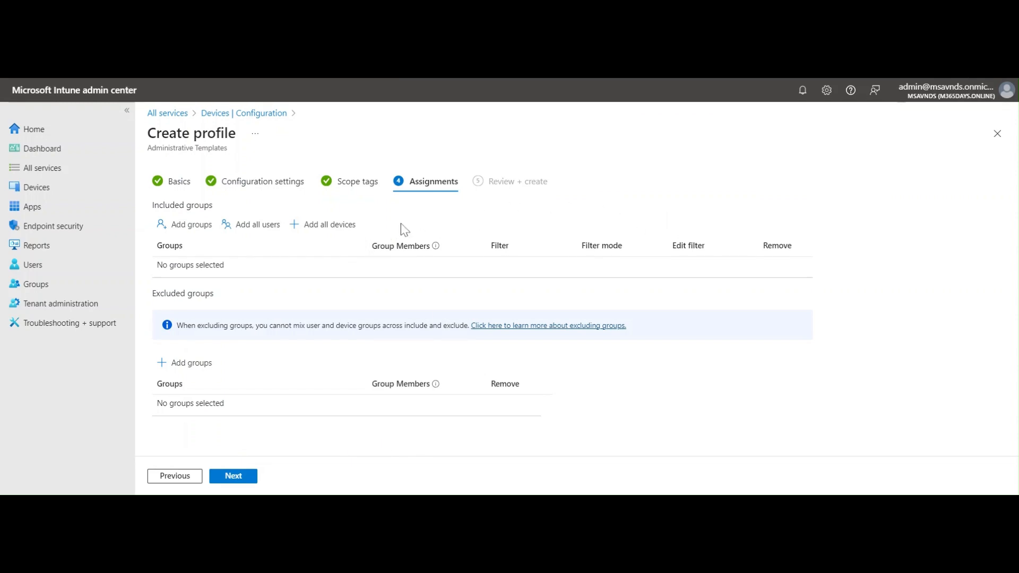
pyautogui.click(330, 225)
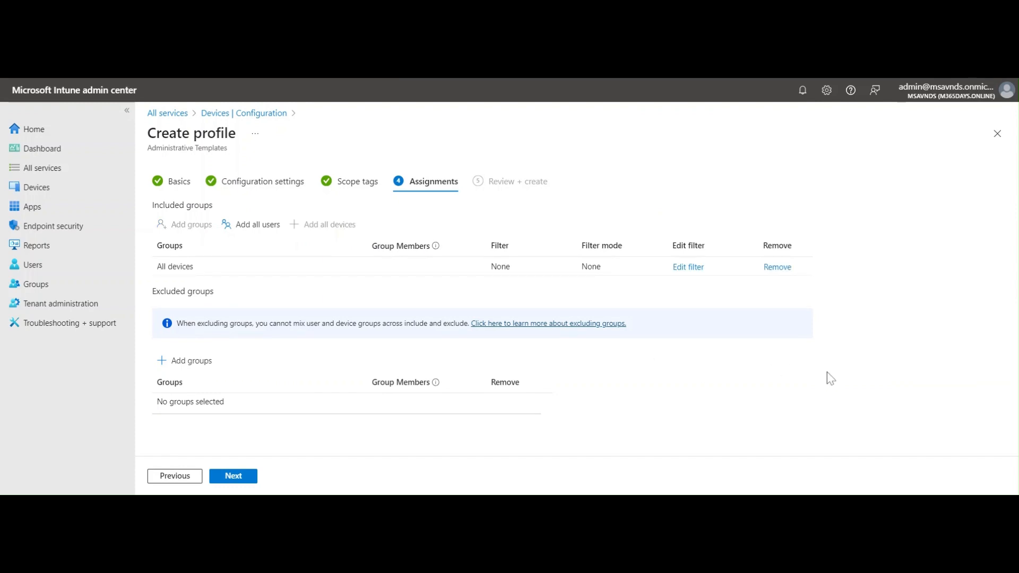
pyautogui.moveTo(210, 267); pyautogui.dragTo(156, 273)
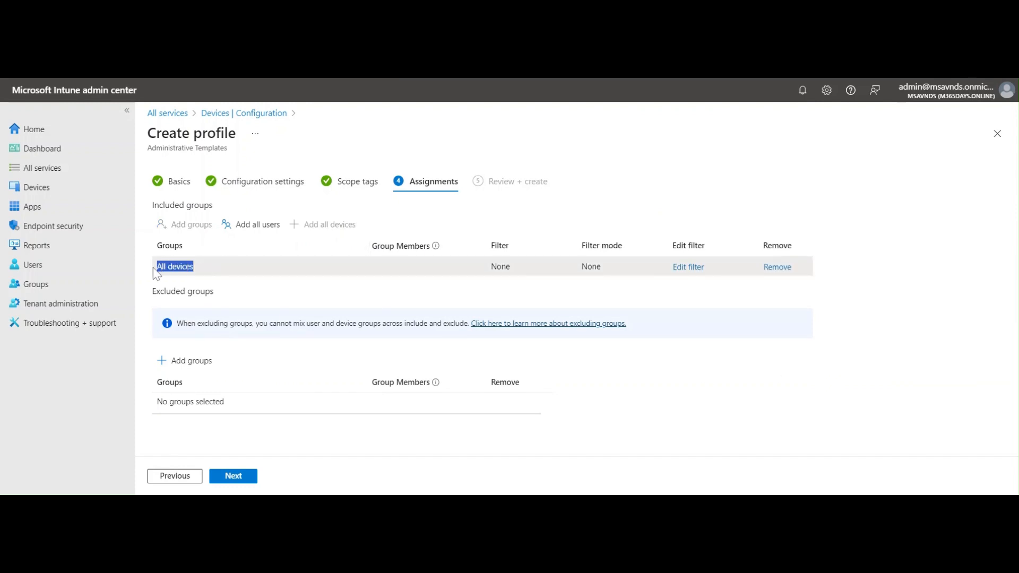
pyautogui.click(878, 315)
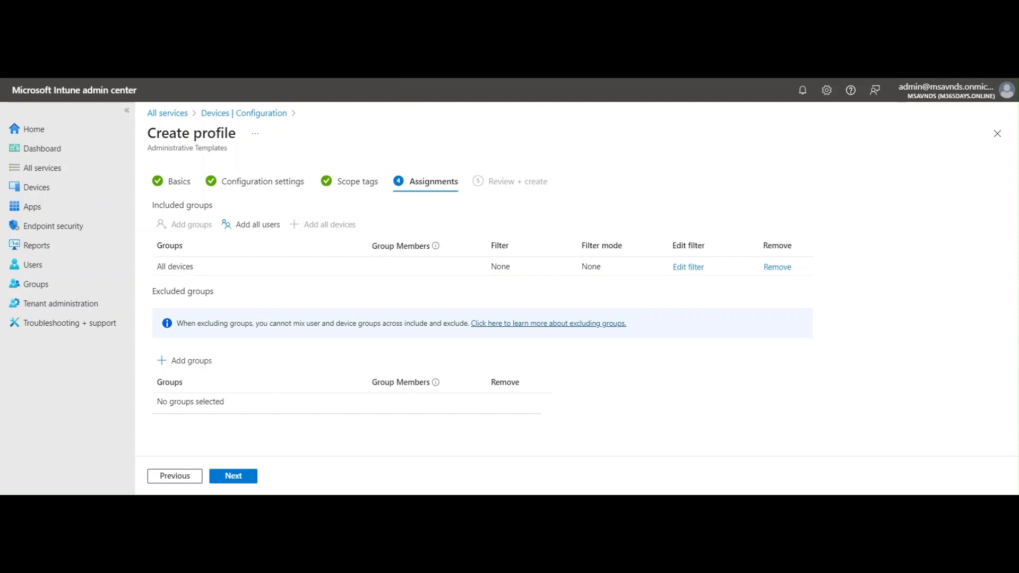
pyautogui.click(219, 477)
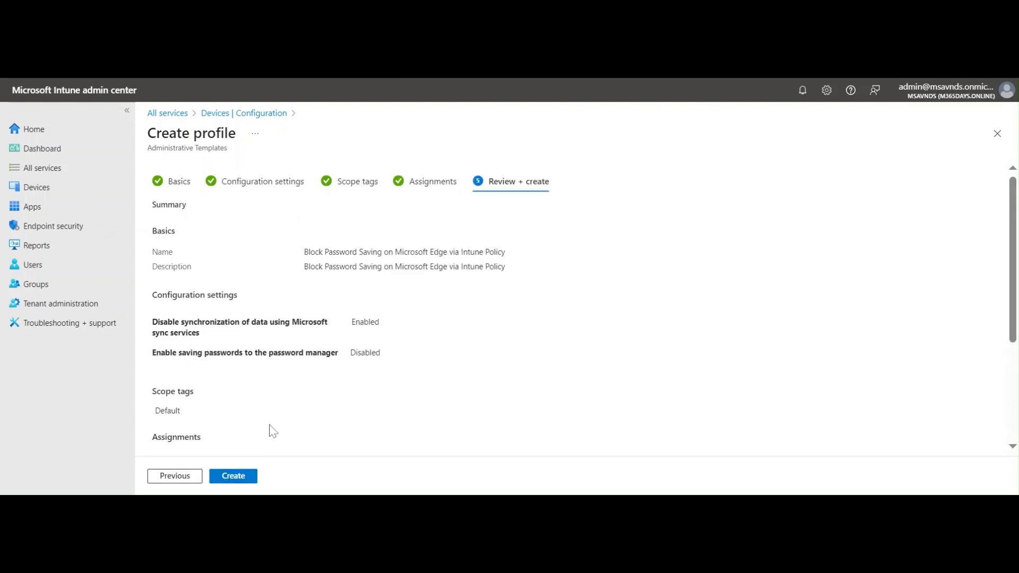
# Step: Review the profile summary, checking the states of both configuration settings, the scope tag and the assignments
pyautogui.scroll(-3, 397, 265)
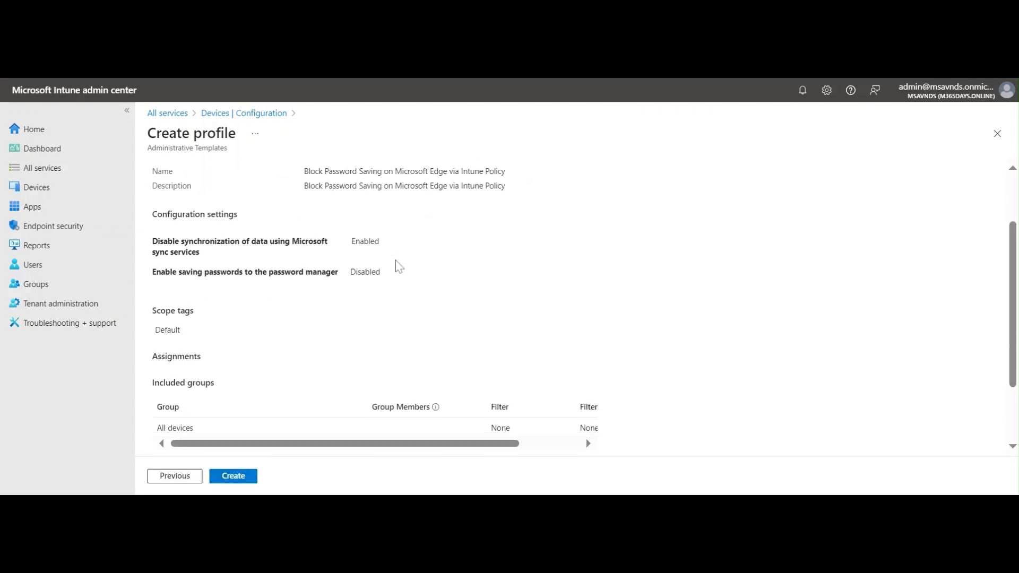
pyautogui.scroll(3, 494, 302)
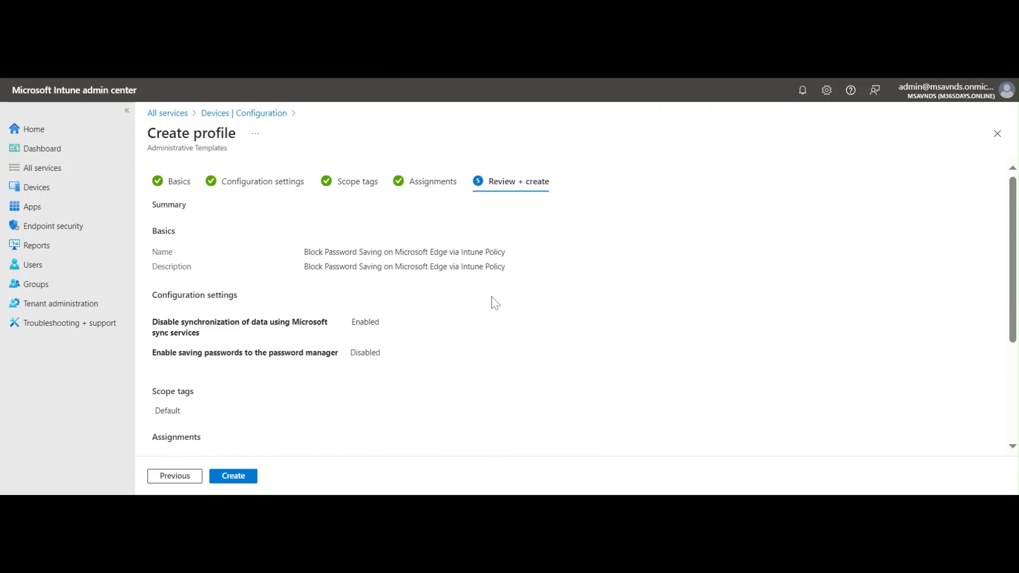
pyautogui.moveTo(156, 332); pyautogui.dragTo(266, 340)
pyautogui.click(596, 357)
pyautogui.scroll(-3, 596, 357)
pyautogui.scroll(3, 595, 357)
pyautogui.moveTo(152, 333); pyautogui.dragTo(399, 330)
pyautogui.click(537, 336)
pyautogui.moveTo(356, 322); pyautogui.dragTo(393, 328)
pyautogui.click(408, 351)
pyautogui.moveTo(350, 352); pyautogui.dragTo(381, 324)
pyautogui.click(581, 353)
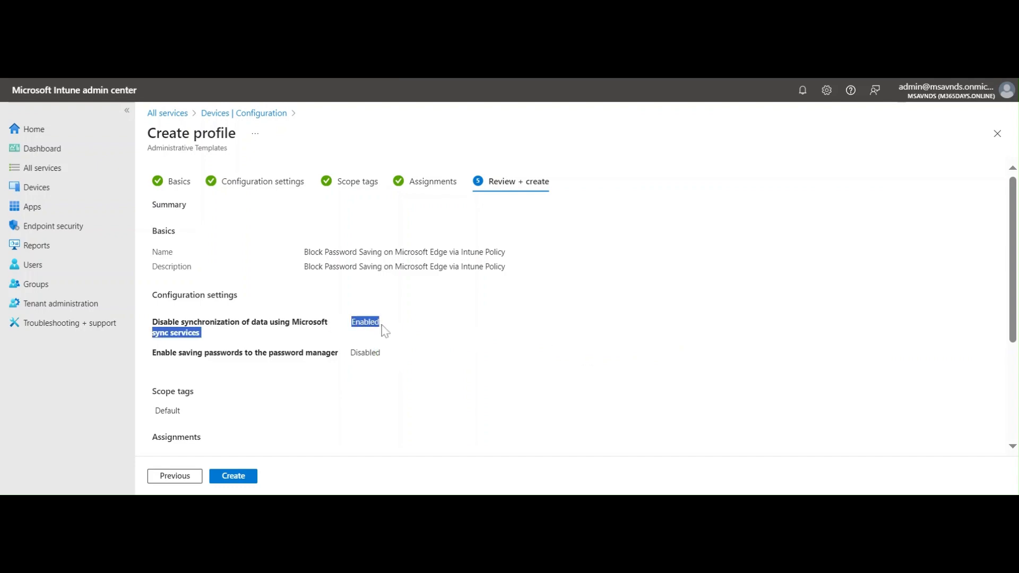
pyautogui.click(598, 358)
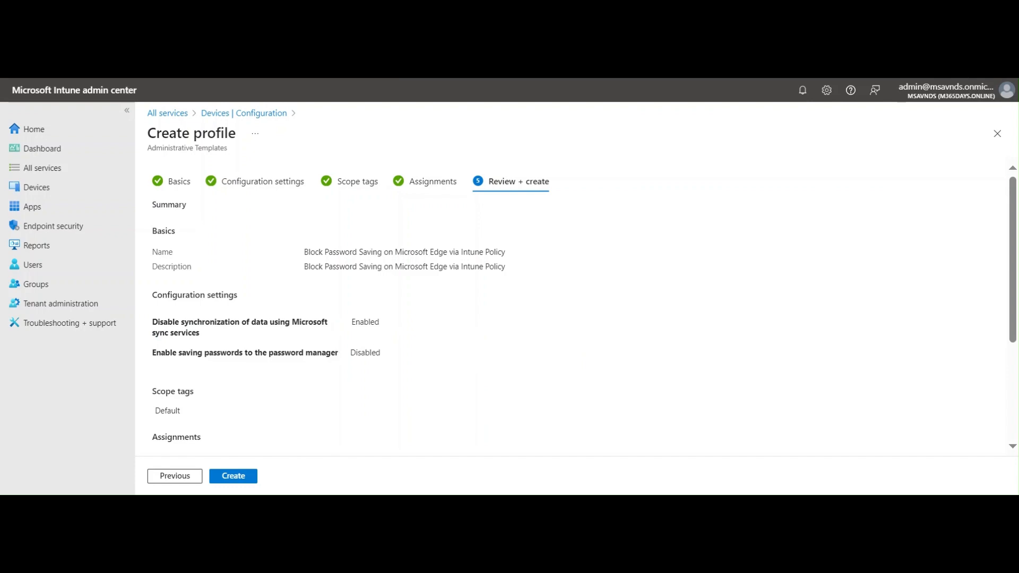
# Step: Recheck the summary's configuration settings, scope tag and included groups, and create the profile
pyautogui.moveTo(335, 359); pyautogui.dragTo(157, 369)
pyautogui.click(557, 359)
pyautogui.scroll(-2, 561, 361)
pyautogui.scroll(-2, 561, 361)
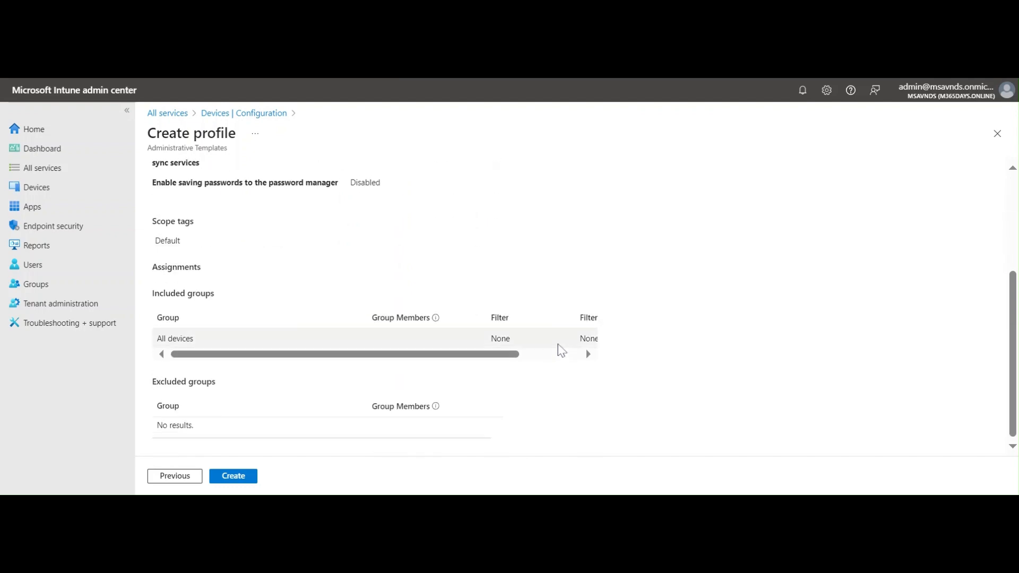
pyautogui.scroll(4, 546, 284)
pyautogui.scroll(-4, 428, 290)
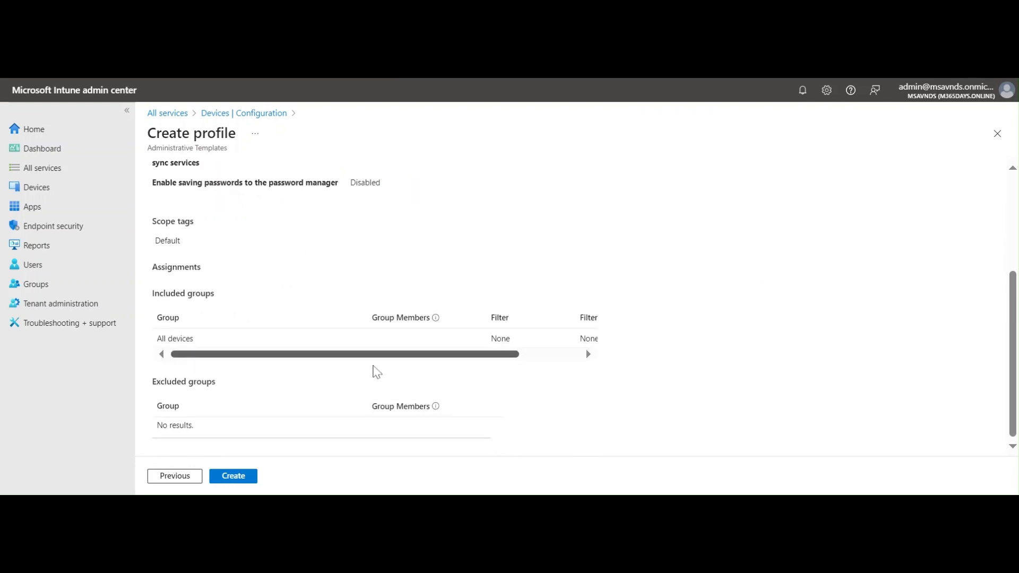
pyautogui.click(245, 480)
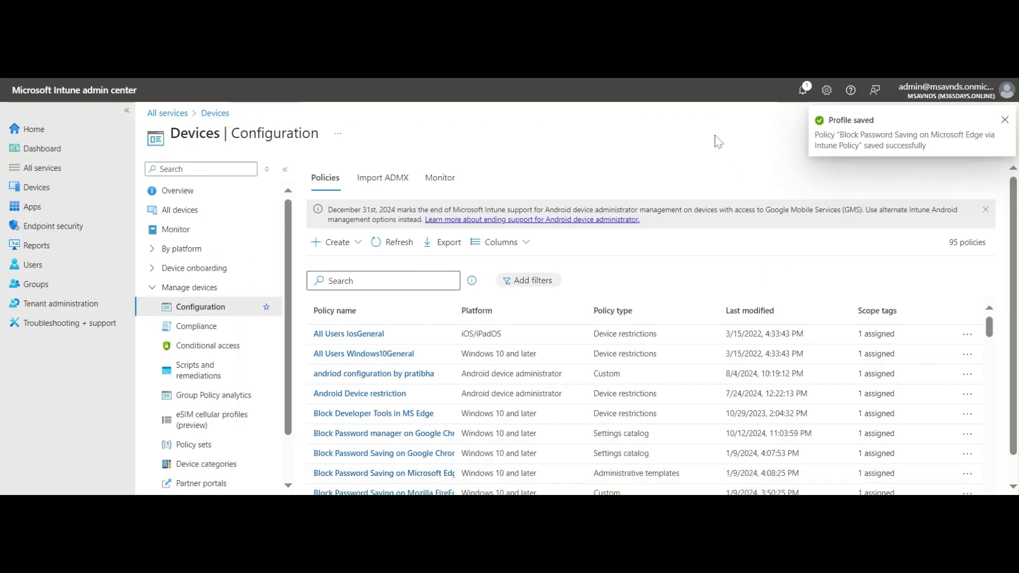
# Step: Refresh the configuration policy list and activate its search
pyautogui.click(402, 242)
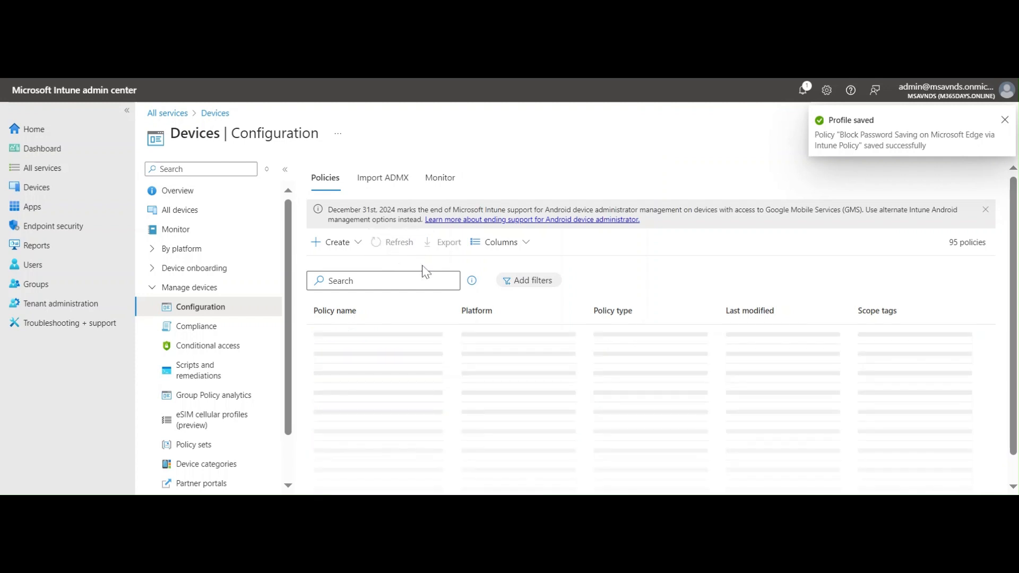
pyautogui.click(383, 281)
pyautogui.hotkey('ctrl', 'v')
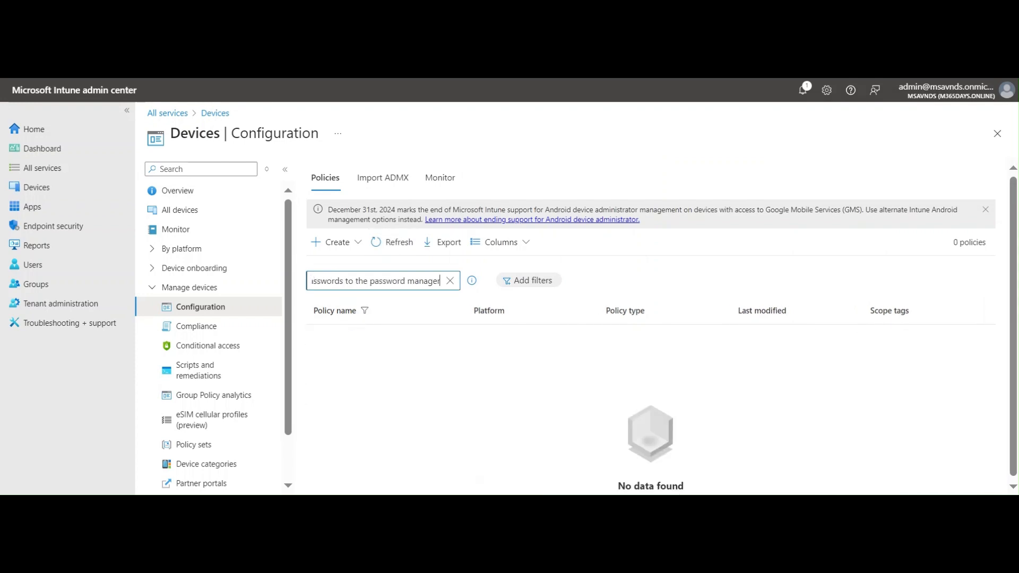
pyautogui.hotkey('ctrl', 'a')
pyautogui.press('BackSpace')
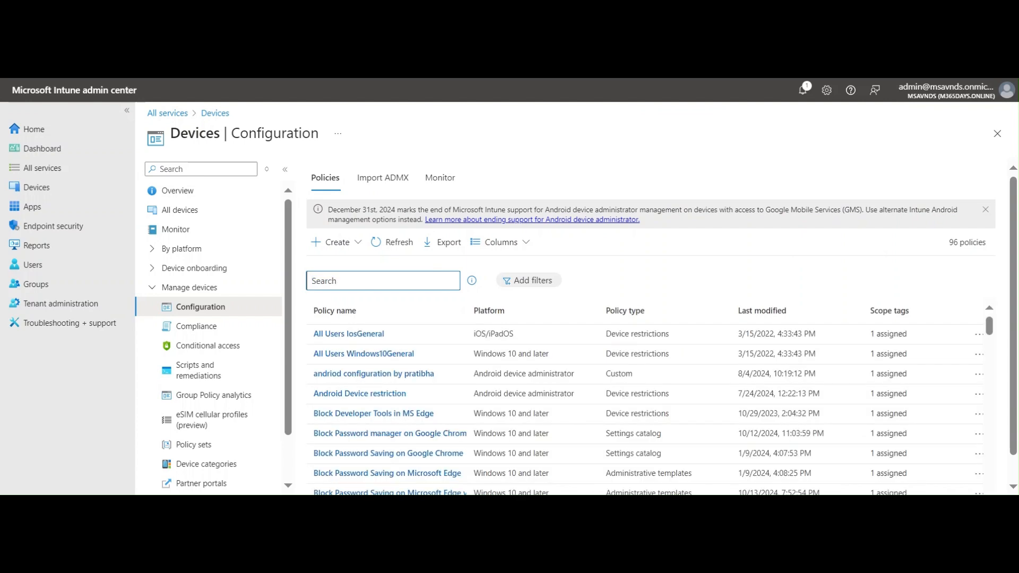
# Step: Search the policies for "block" and open "Block Password Saving on Microsoft Edge via Intune Policy"
pyautogui.write('block')
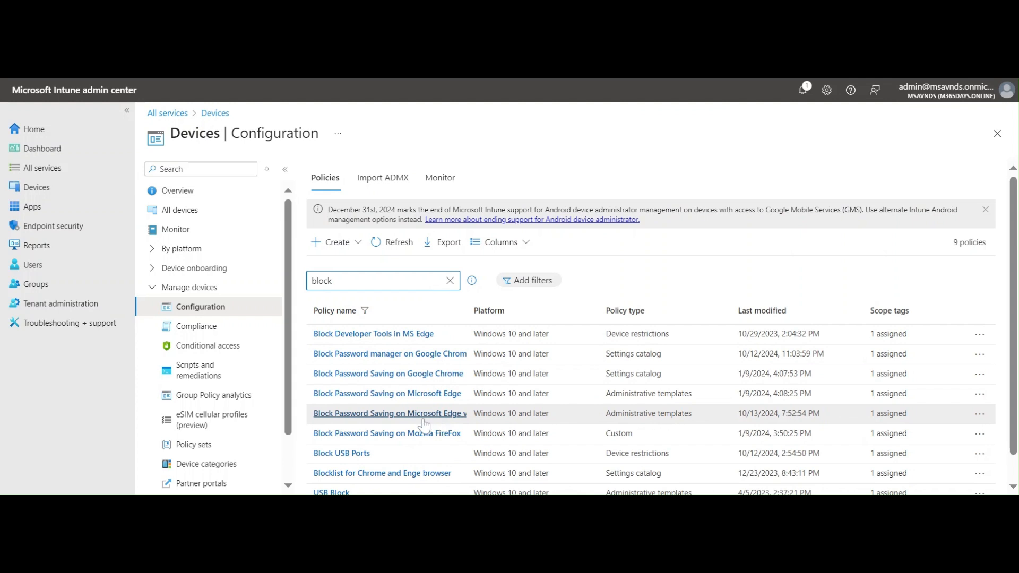
pyautogui.click(390, 414)
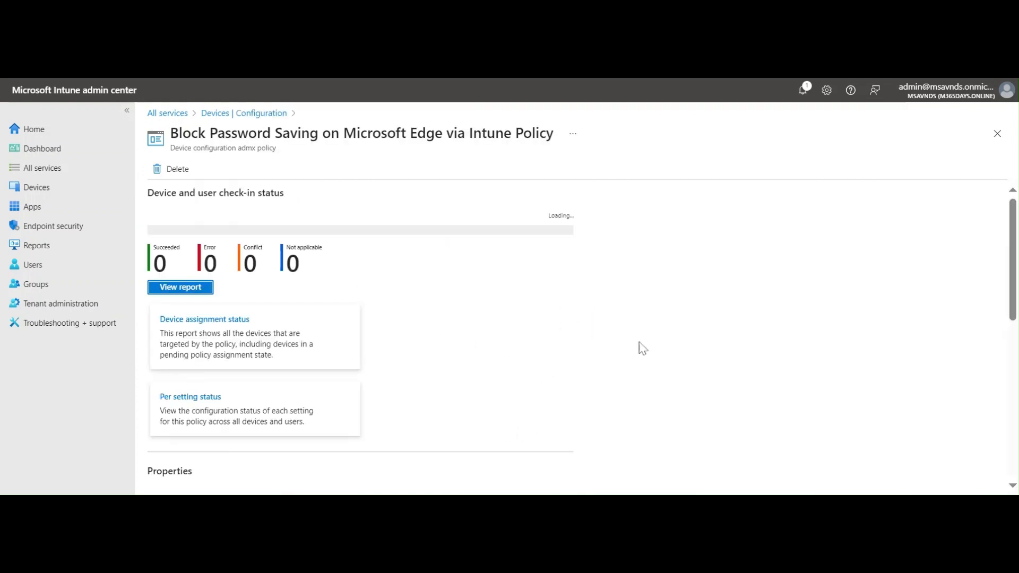
# Step: Examine the policy's check-in status, assigned groups, scope tags and the states of its two configuration settings
pyautogui.scroll(-5, 666, 344)
pyautogui.scroll(-3, 667, 345)
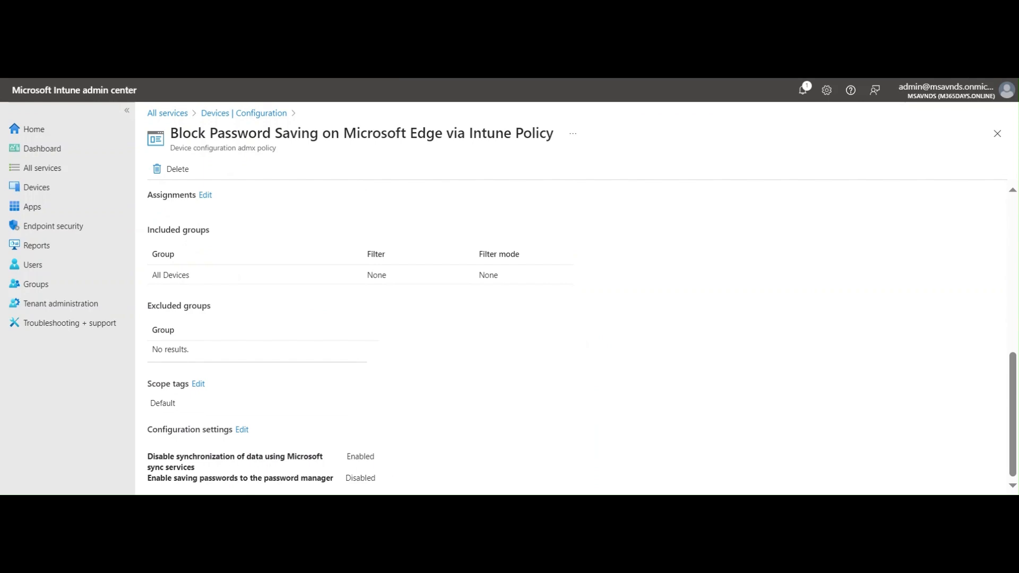
pyautogui.moveTo(148, 456); pyautogui.dragTo(401, 484)
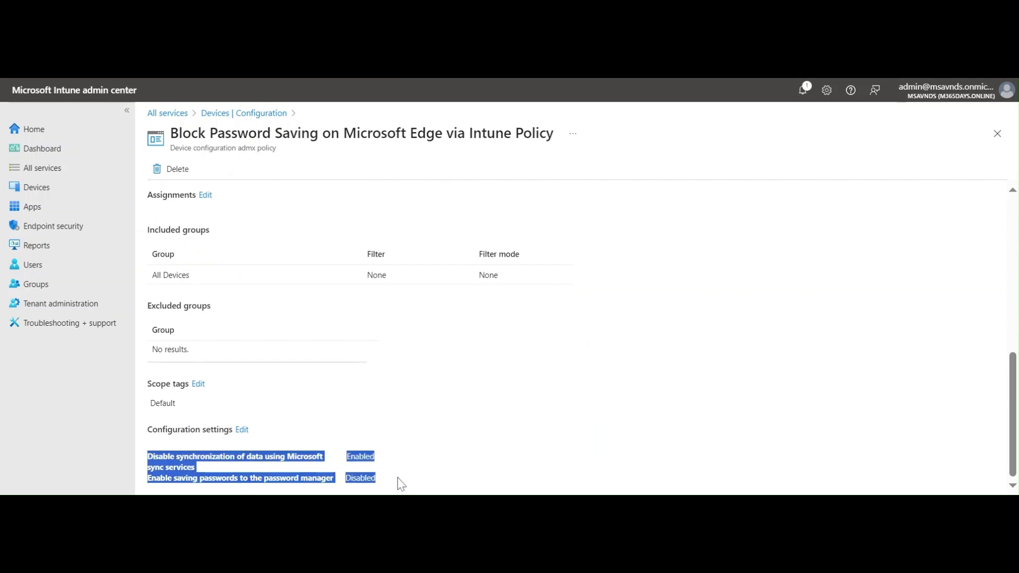
pyautogui.click(700, 360)
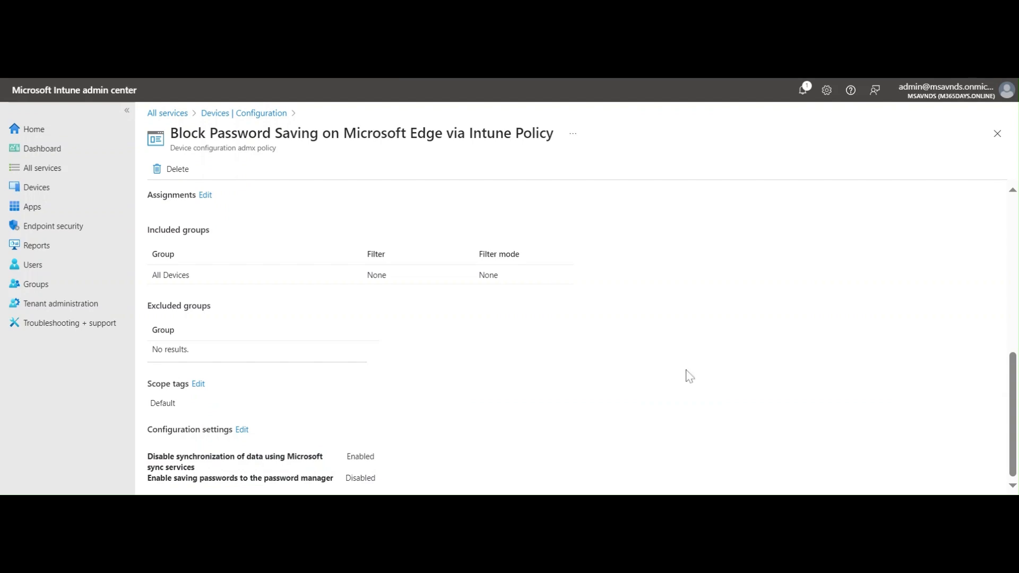
pyautogui.moveTo(152, 274); pyautogui.dragTo(238, 285)
pyautogui.click(673, 358)
pyautogui.scroll(5, 673, 358)
pyautogui.scroll(1, 675, 360)
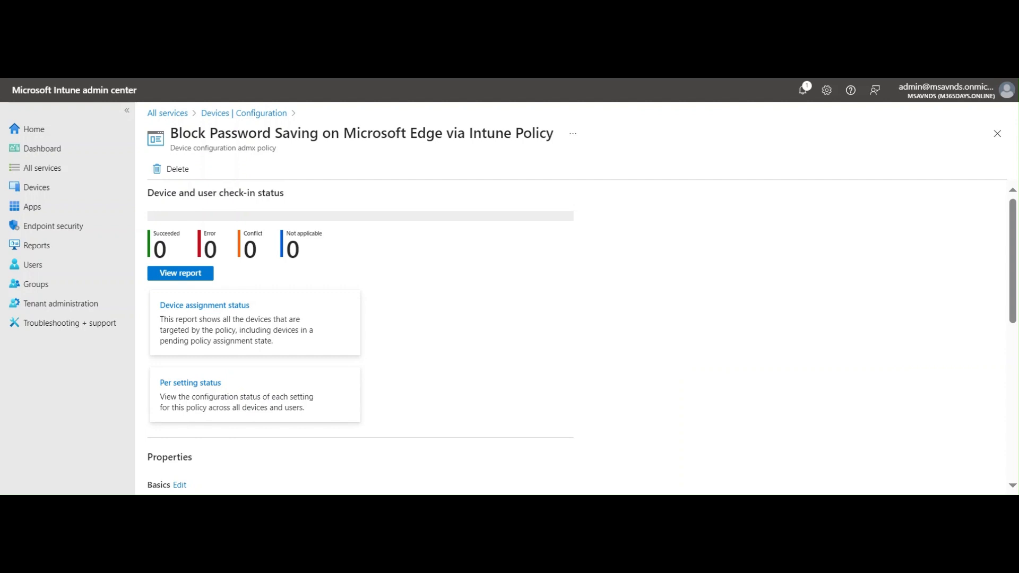
pyautogui.scroll(-10, 674, 358)
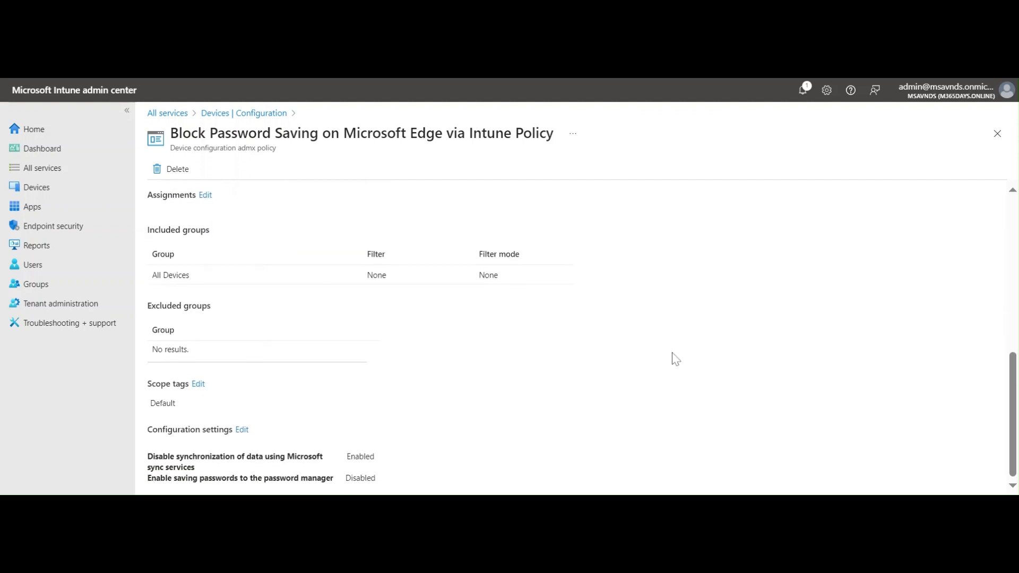
pyautogui.scroll(10, 674, 358)
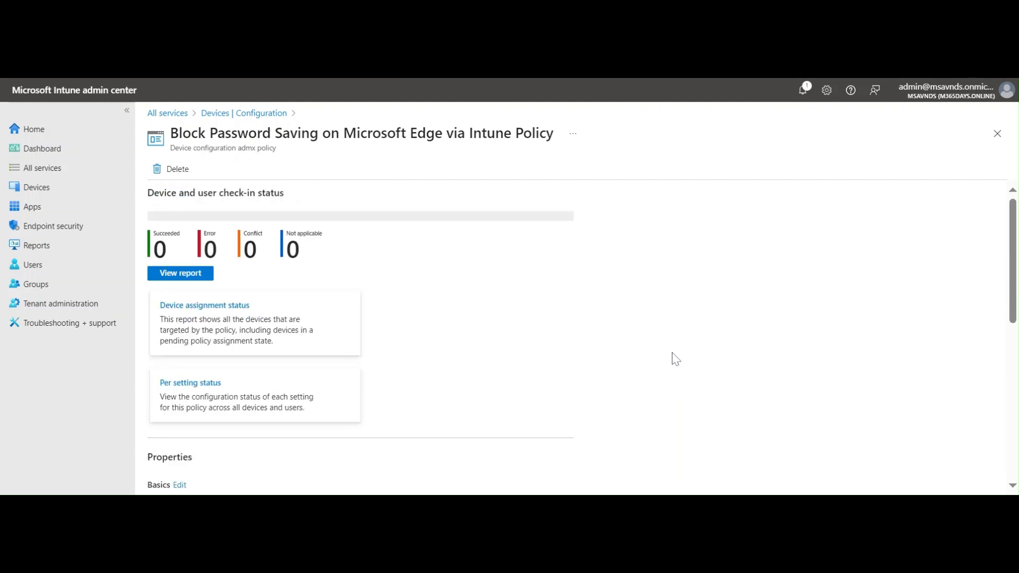